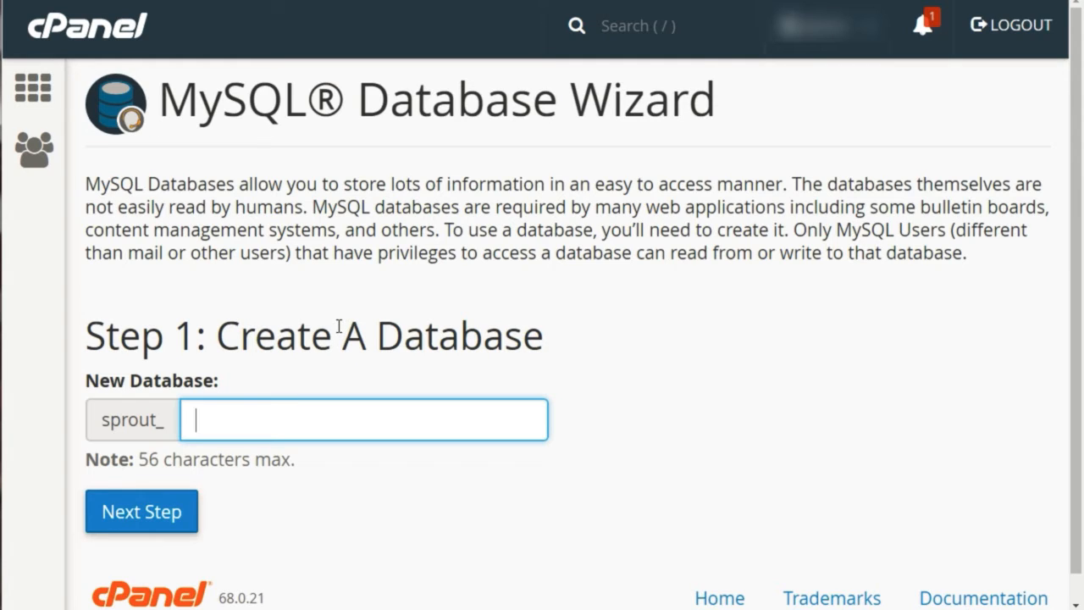
Create a new MySQL database named dbbase with the account prefix sprout_.
drag(103, 421, 166, 426)
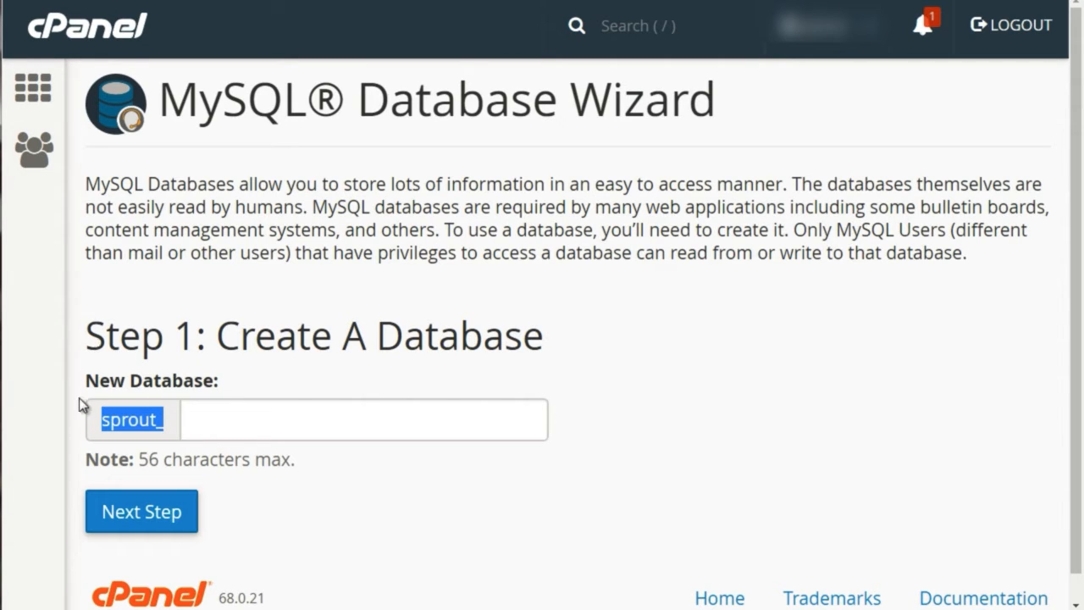
click(116, 417)
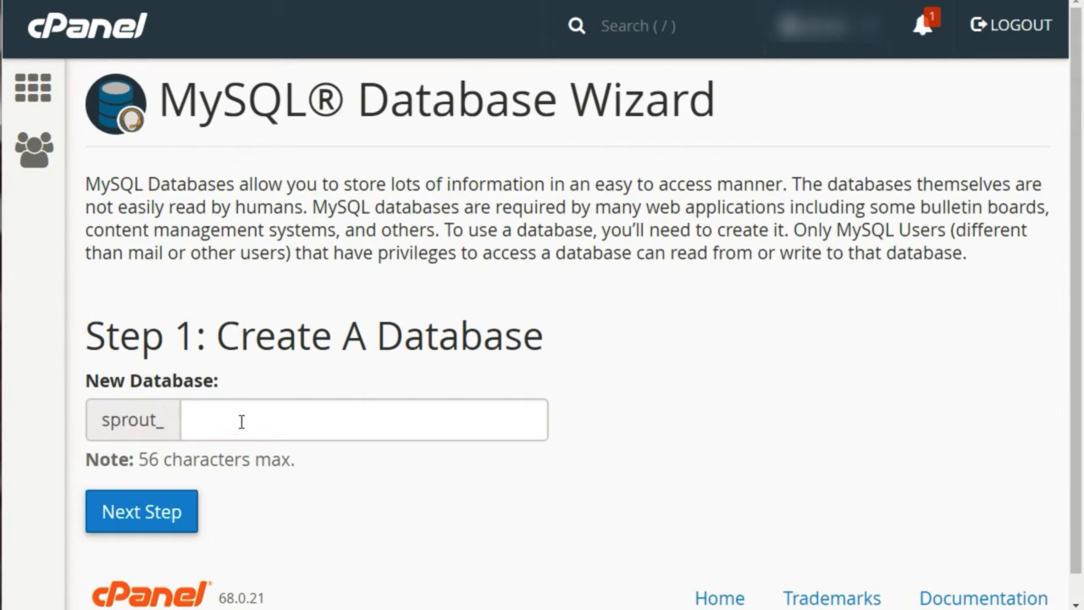
click(245, 417)
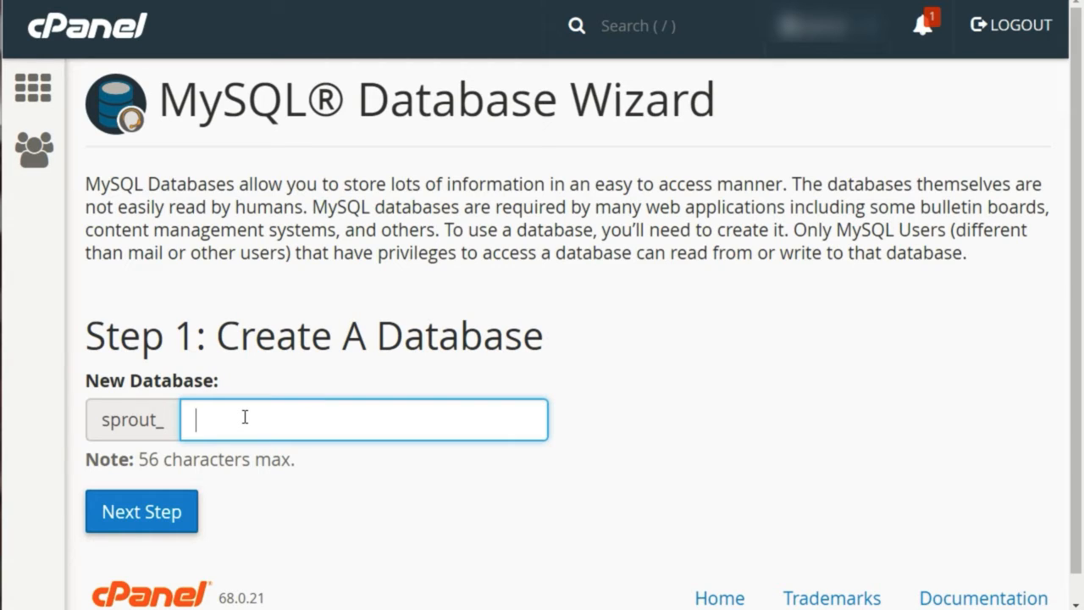
text(dbbase)
click(311, 342)
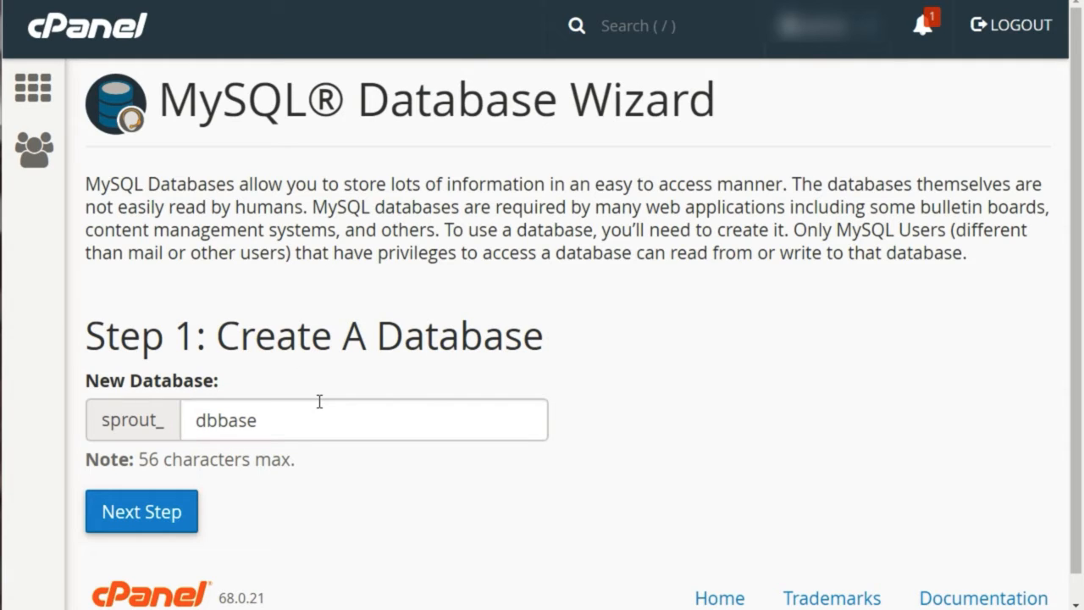
click(166, 522)
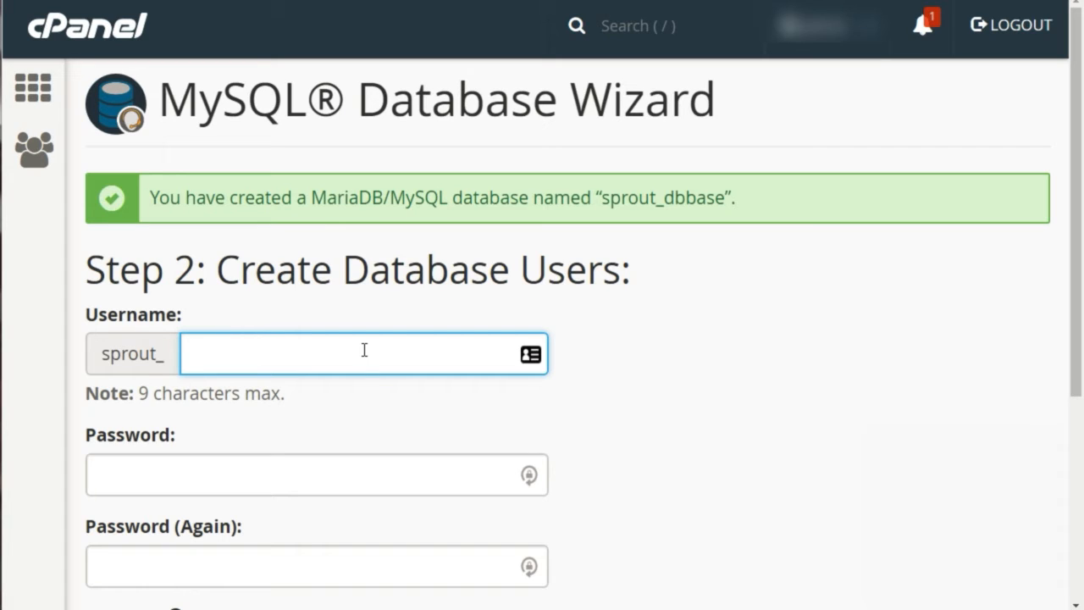
Create the database user user1 with a strong password from the password generator filled into both password fields.
text(user1)
key(Tab)
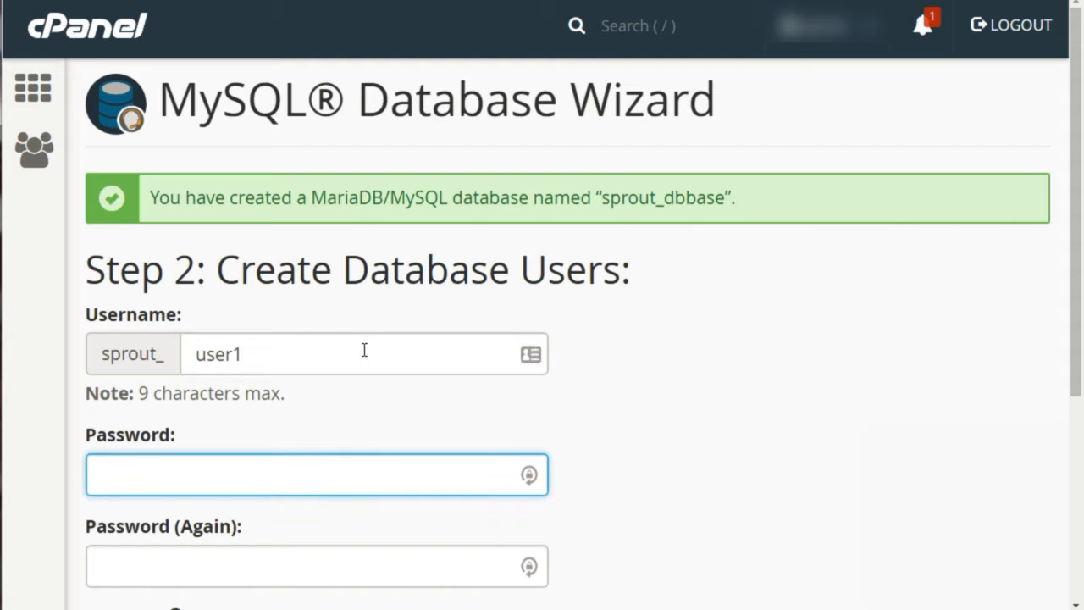
scroll(365, 350, down, 2)
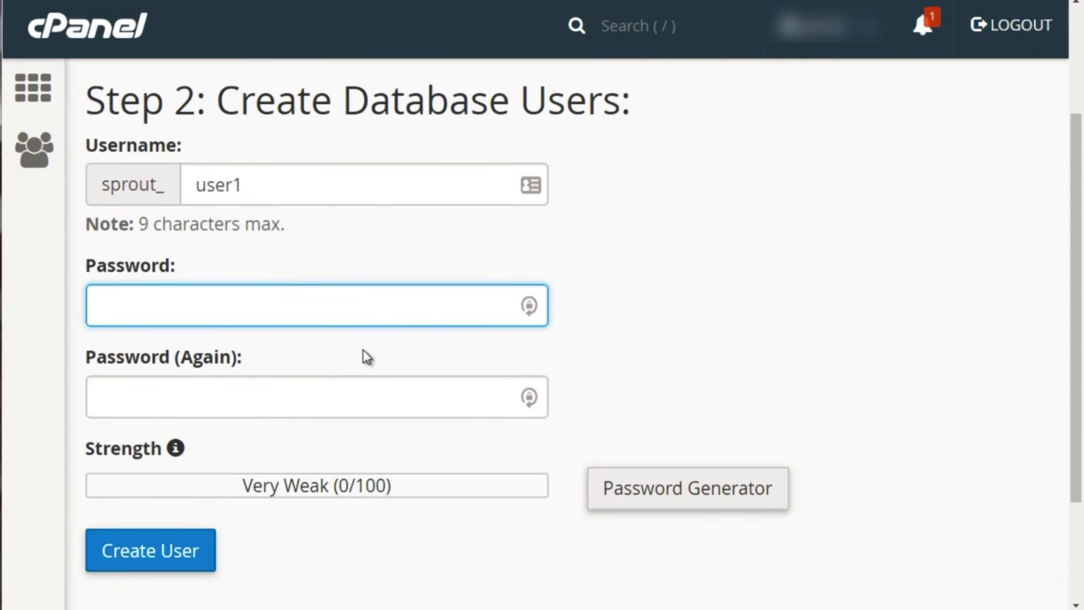
click(694, 501)
click(465, 217)
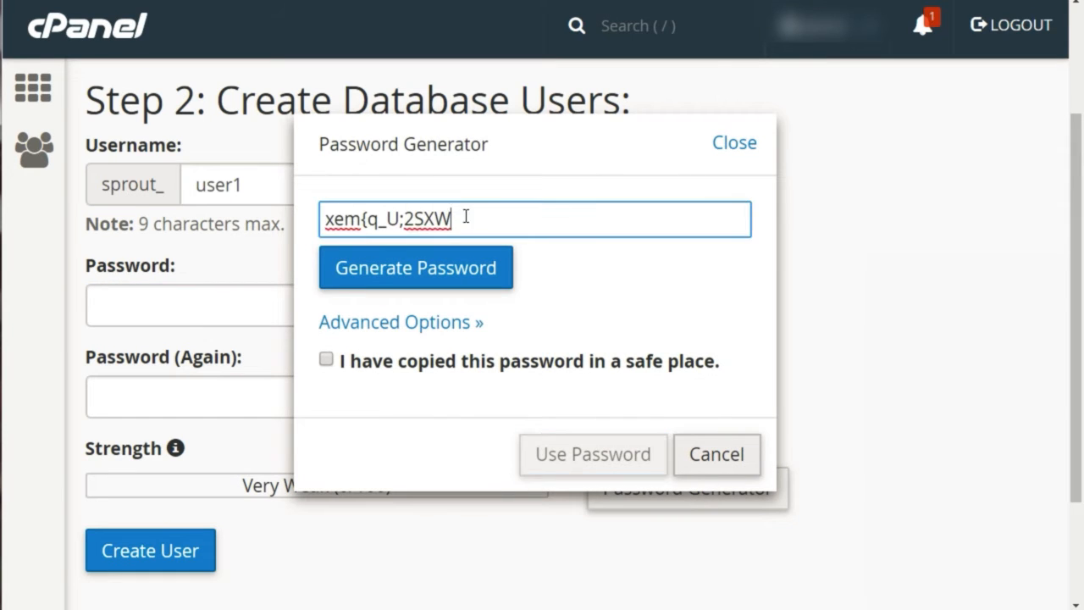
drag(465, 216, 317, 218)
click(410, 282)
click(410, 282)
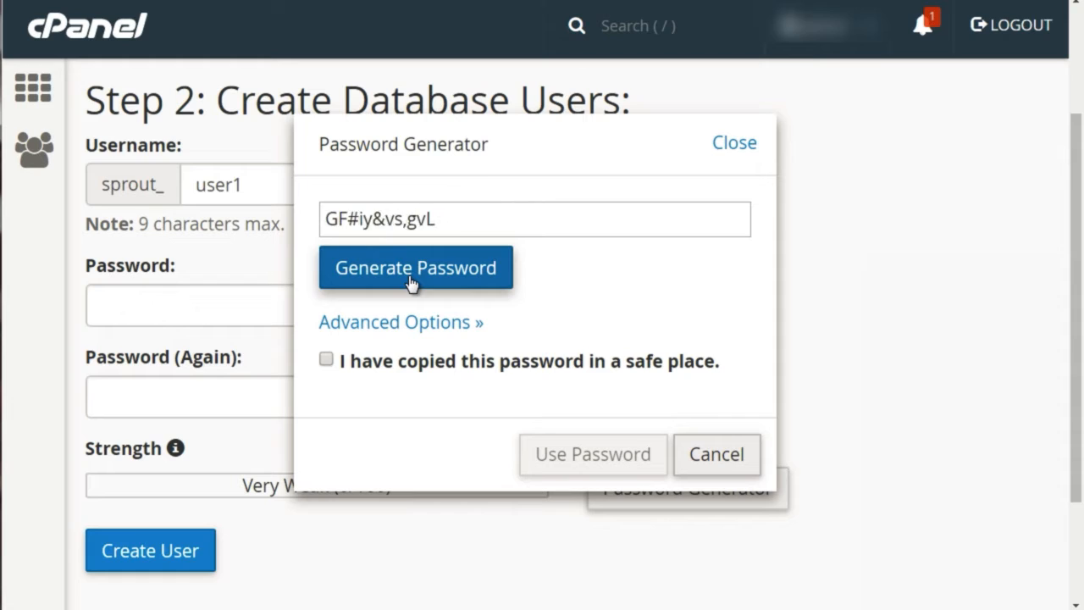
click(410, 282)
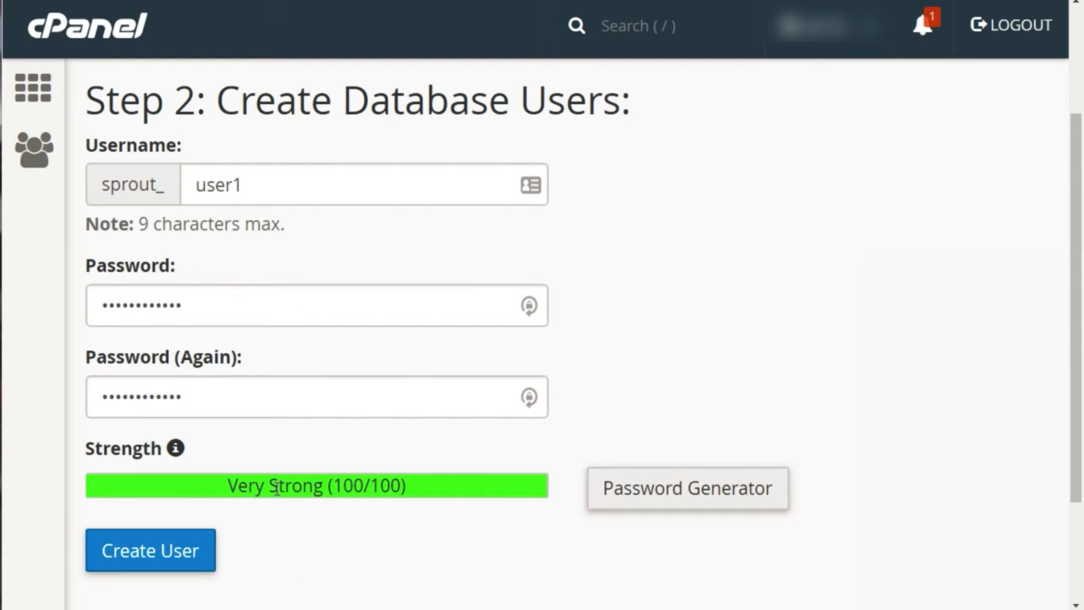
scroll(246, 410, down, 3)
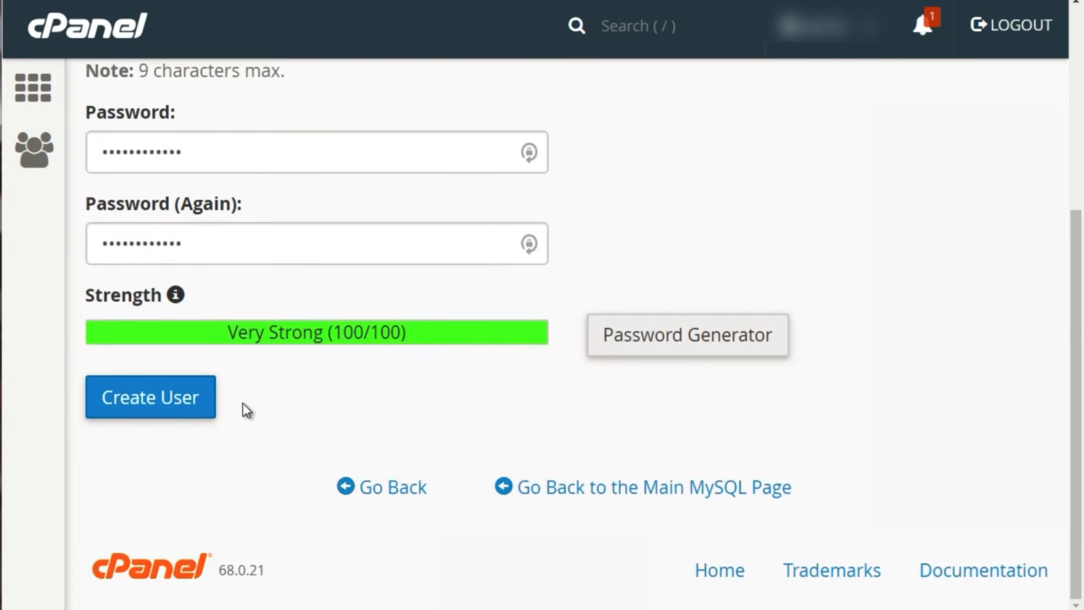
click(190, 405)
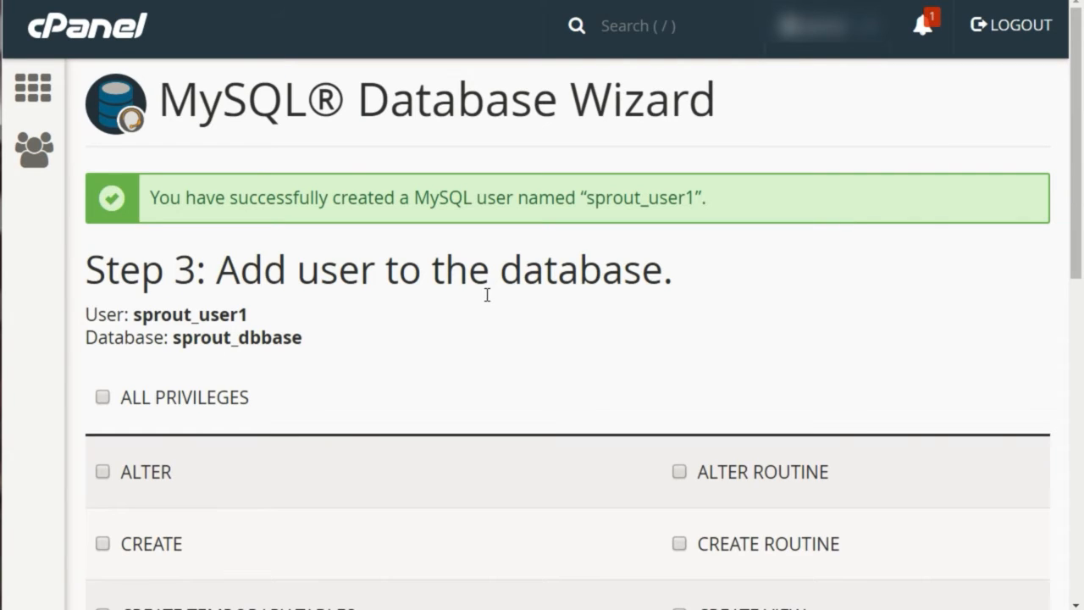
Grant sprout_user1 all privileges on the sprout_dbbase database and finish adding the user.
scroll(479, 305, down, 1)
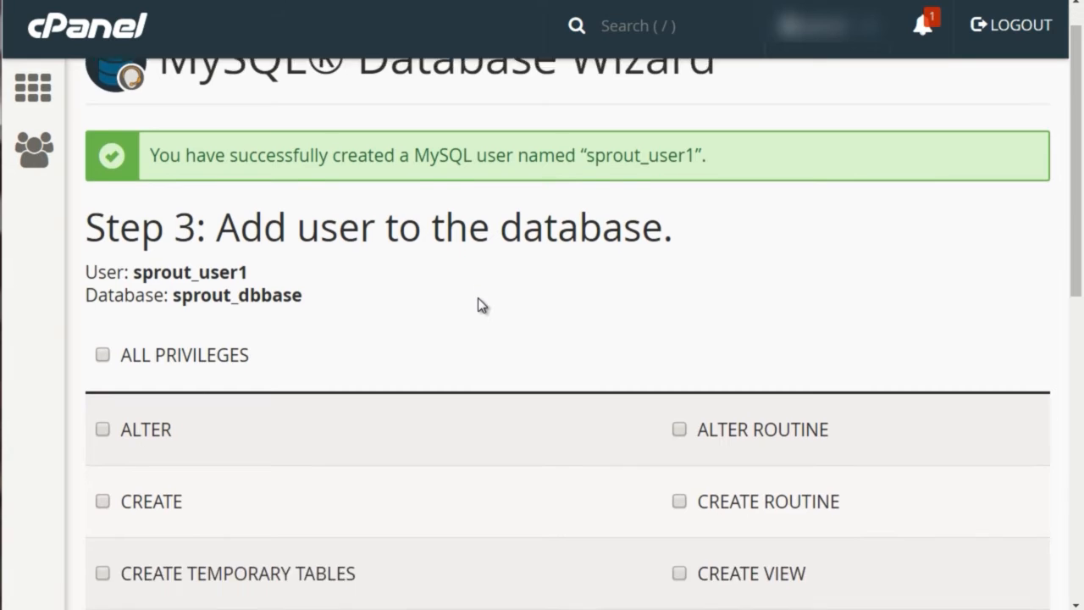
scroll(478, 297, down, 3)
scroll(478, 297, down, 2)
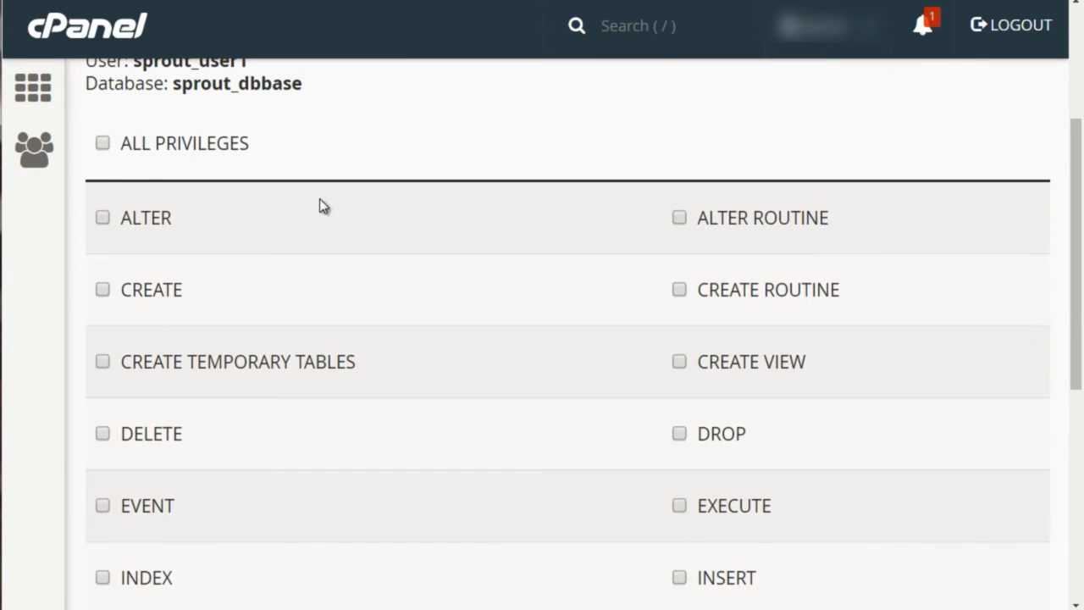
click(103, 144)
scroll(490, 381, down, 8)
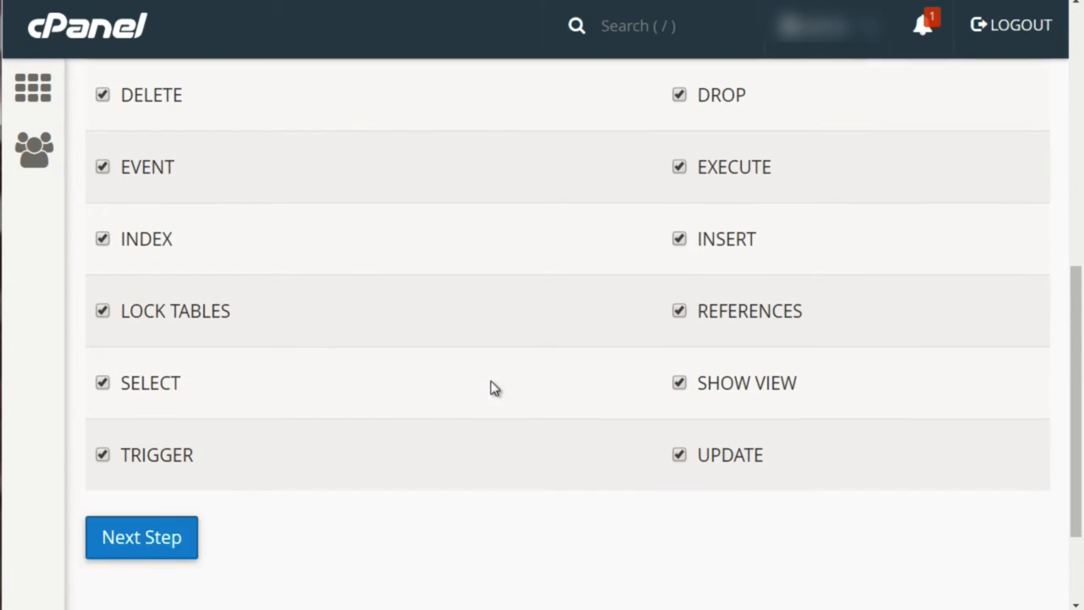
click(108, 549)
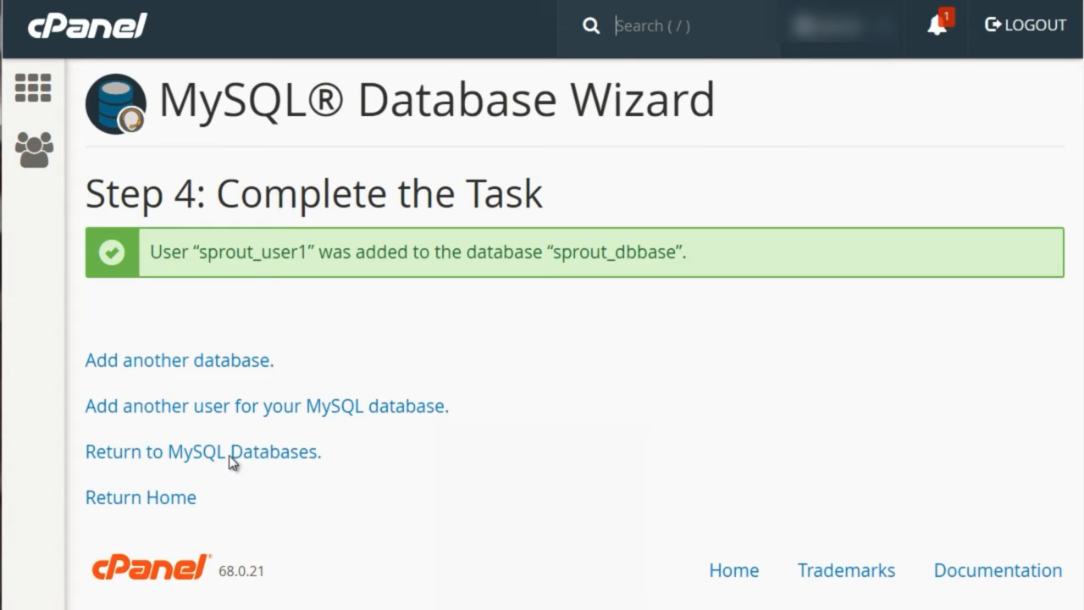
Open a blank Notepad document and move its window below the wizard's success message.
click(2, 607)
click(4, 134)
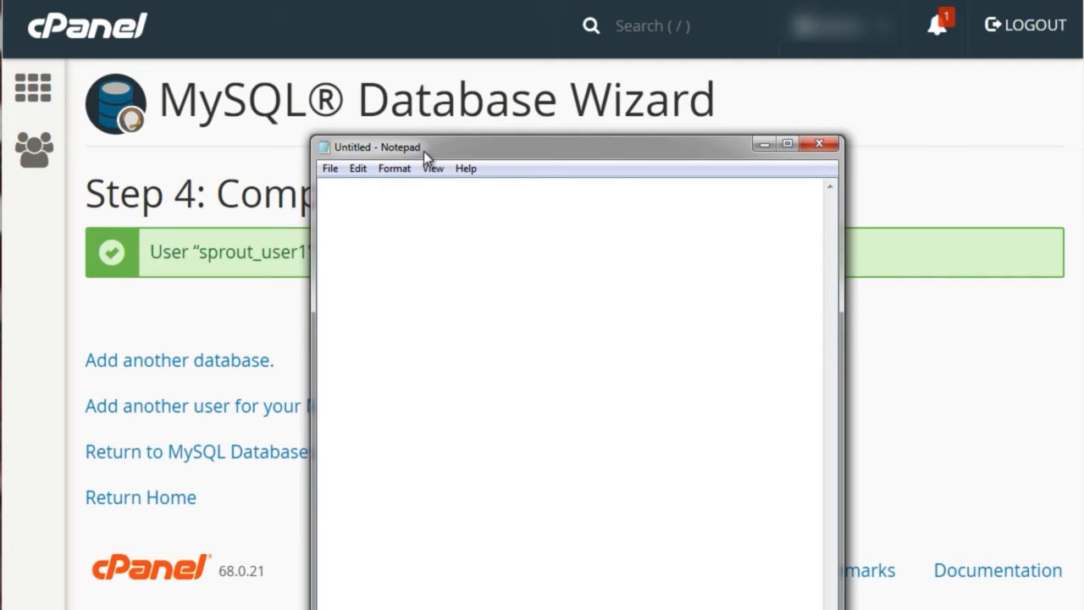
drag(423, 151, 430, 353)
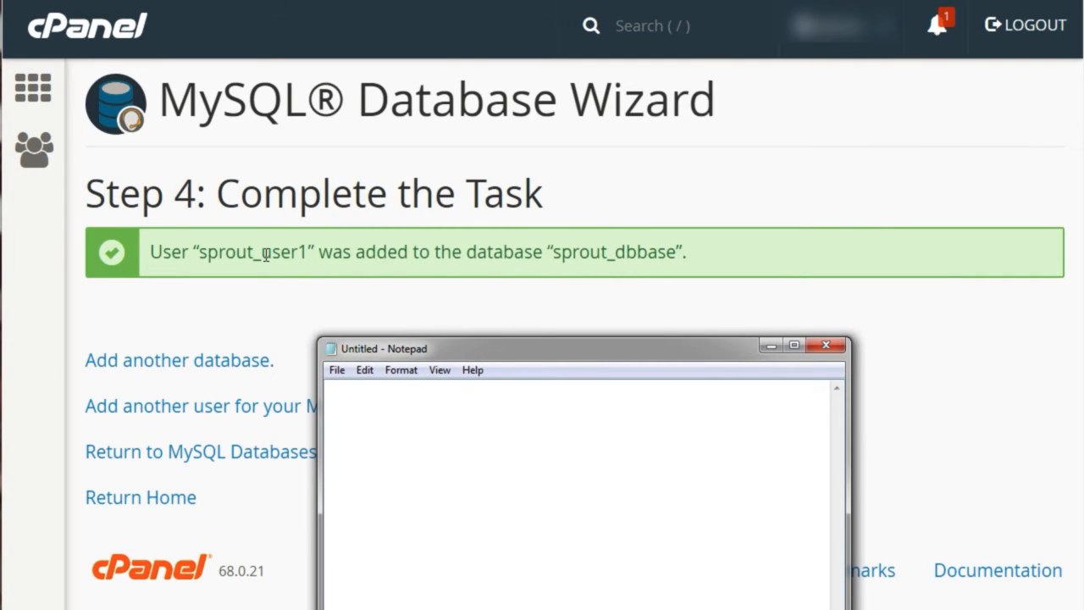
Copy the database name from the wizard's success message and record it in Notepad as "db = sprout_dbbase".
click(200, 252)
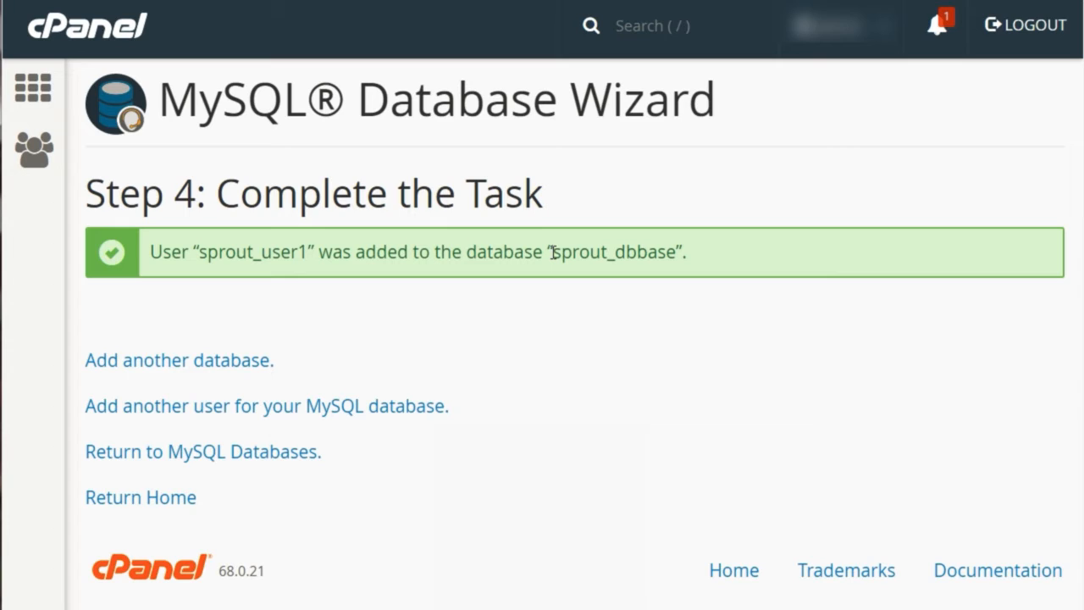
drag(553, 251, 677, 244)
key(ctrl+c)
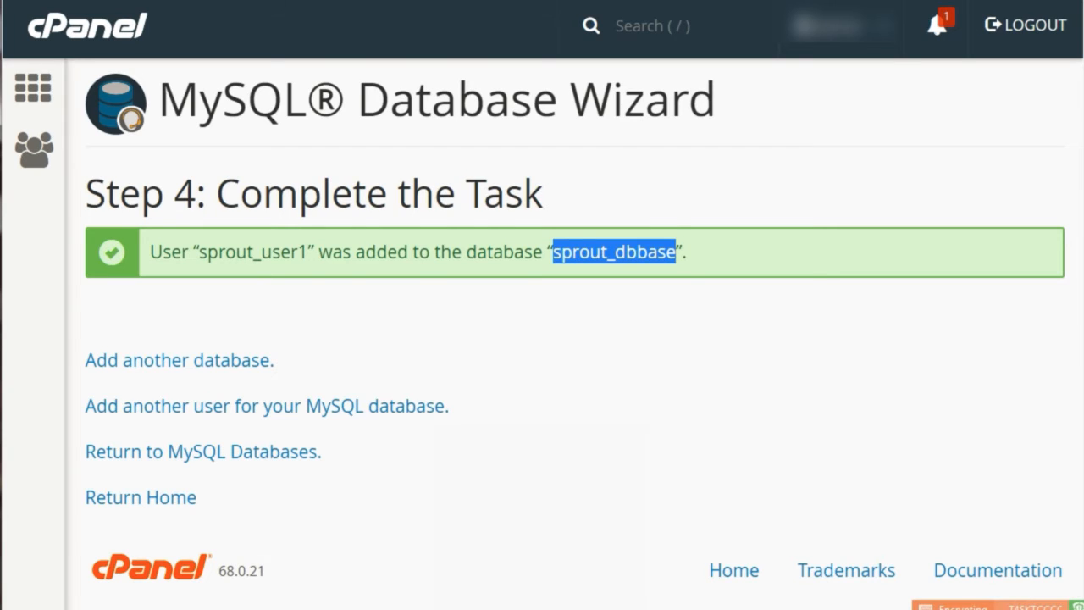
click(721, 609)
text(db )
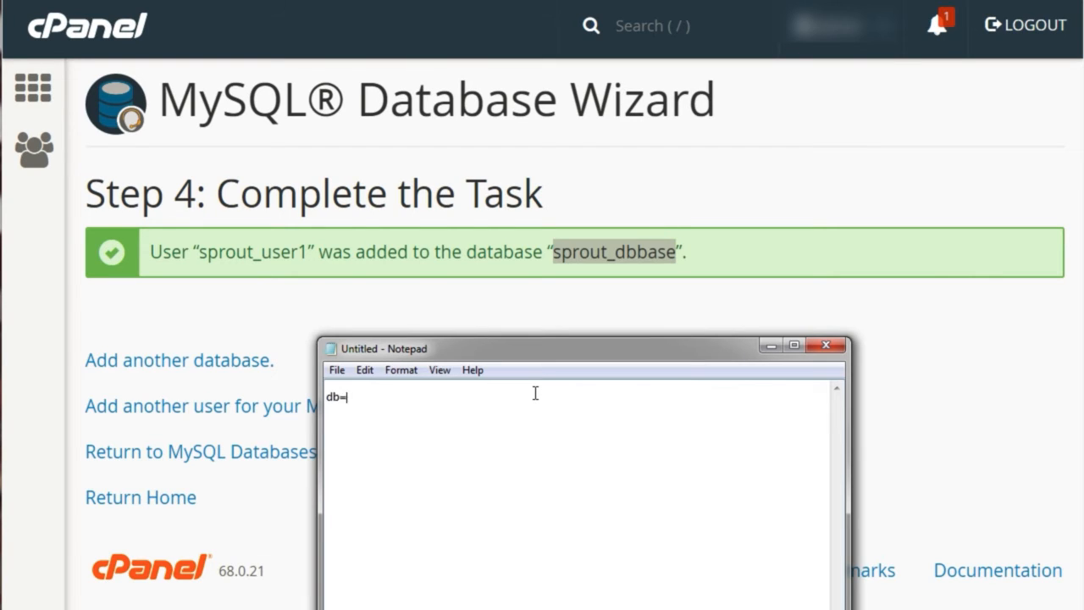
text(=)
key(ctrl+v)
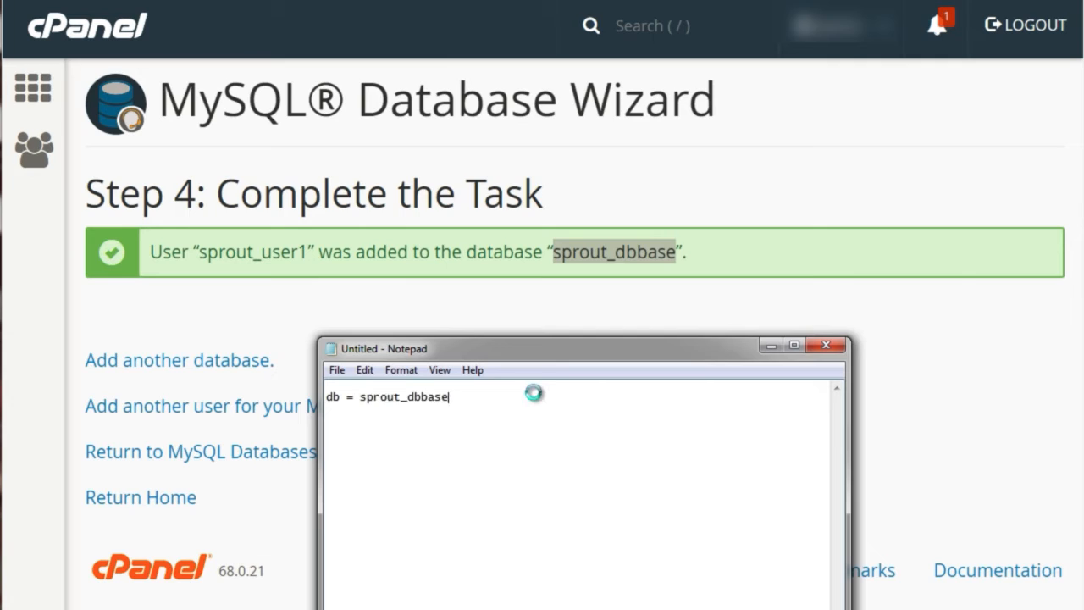
Copy the database username from the success message and add a second Notepad line "user = sprout_user1".
key(Return)
drag(310, 252, 198, 252)
key(ctrl+c)
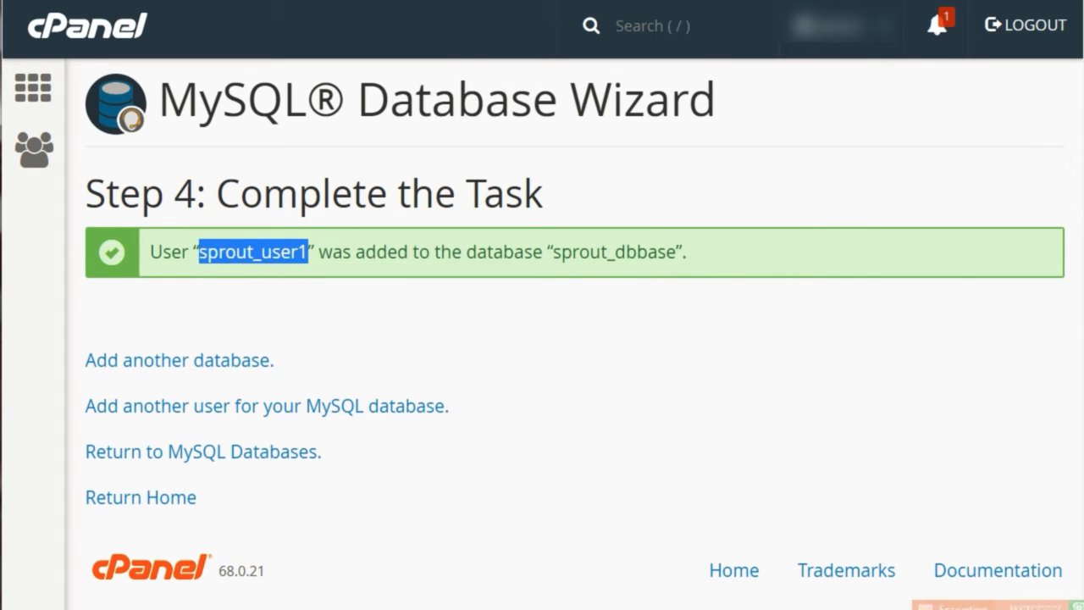
key(alt+Tab)
text(user =)
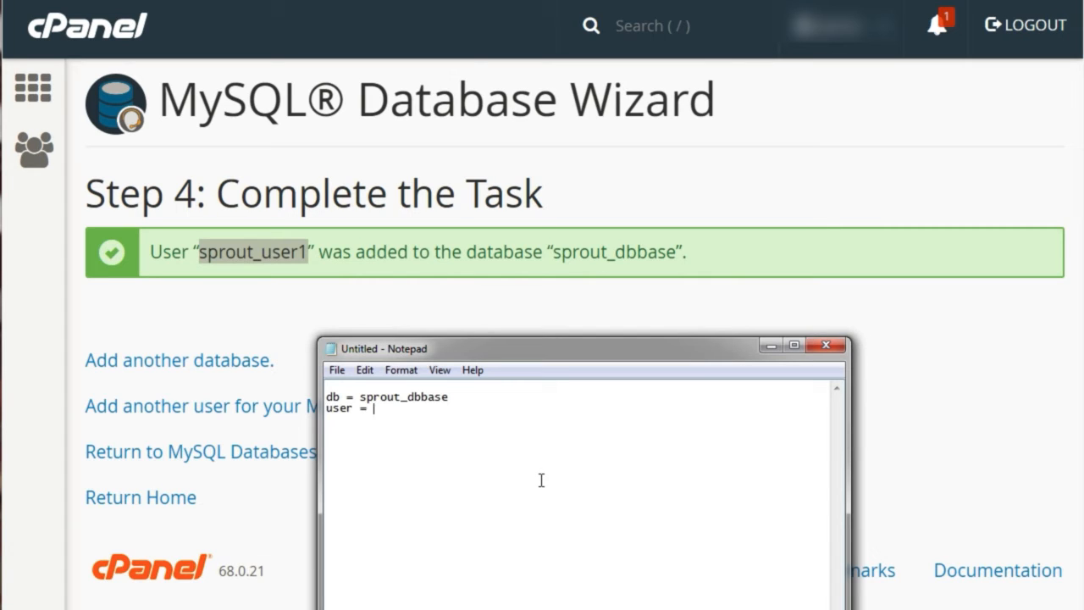
key(ctrl+v)
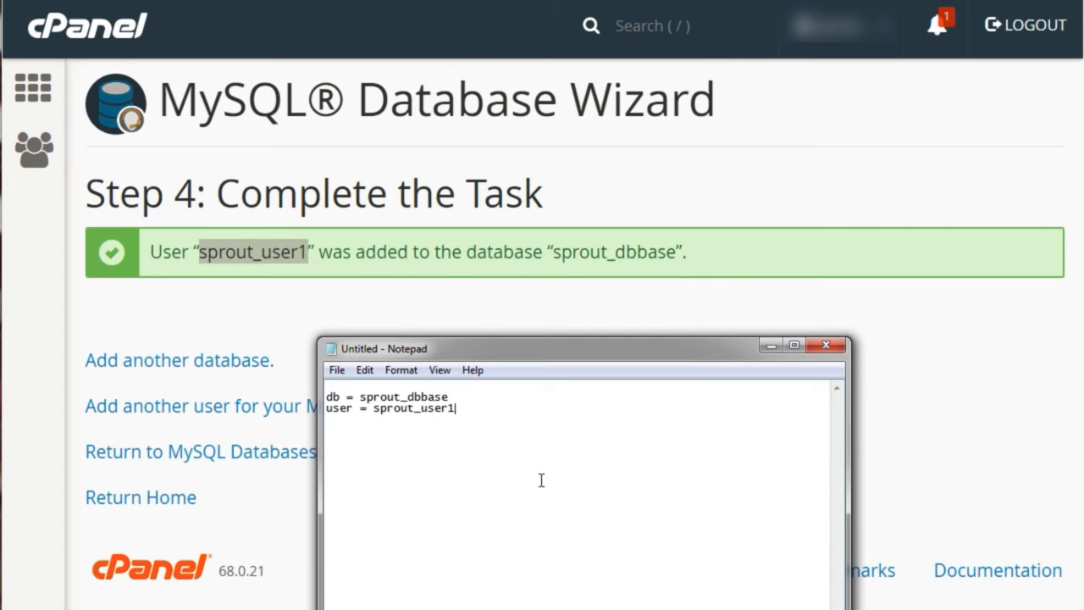
Switch back to cPanel, return to the MySQL Databases page and review the database listings.
click(634, 280)
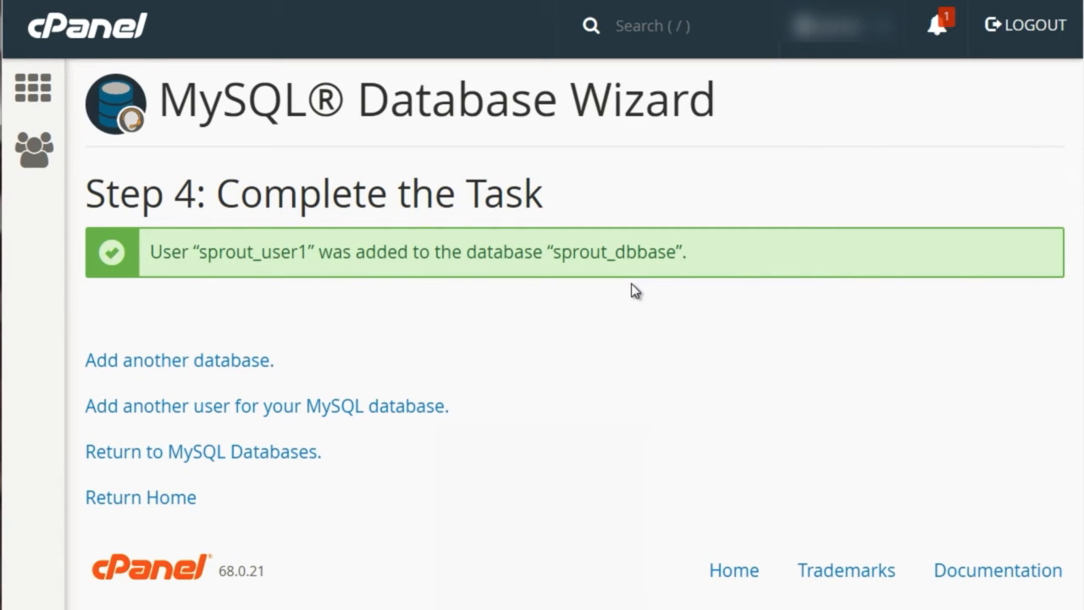
click(190, 455)
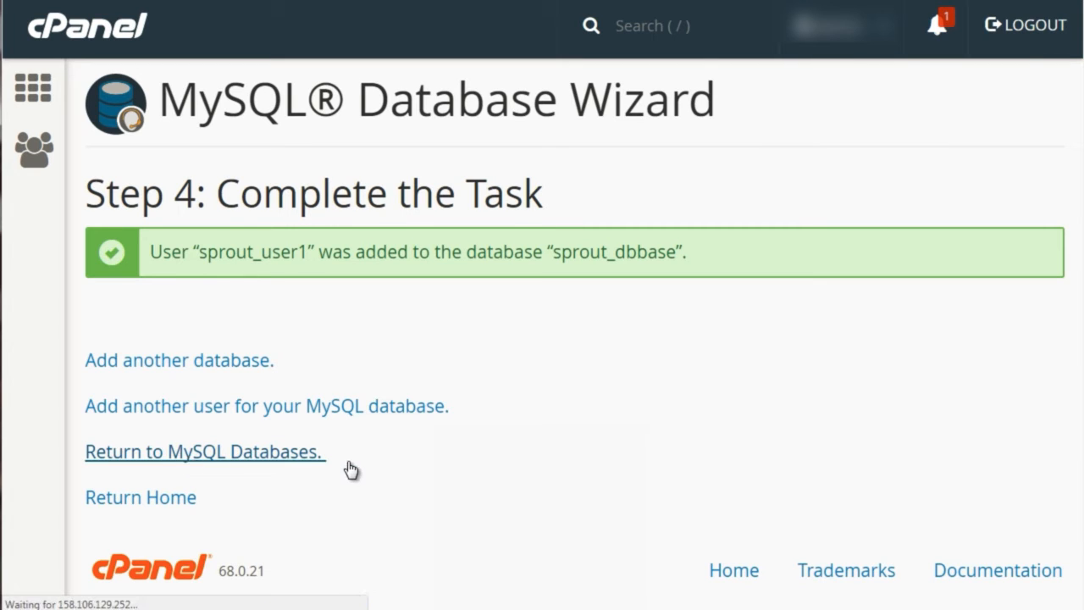
scroll(941, 293, down, 5)
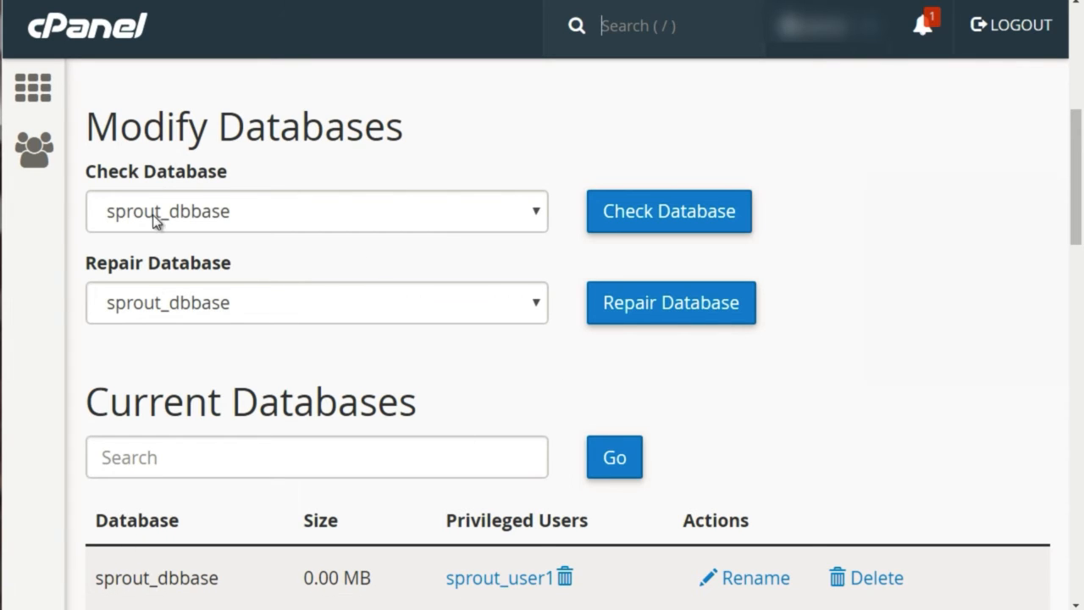
scroll(64, 221, up, 3)
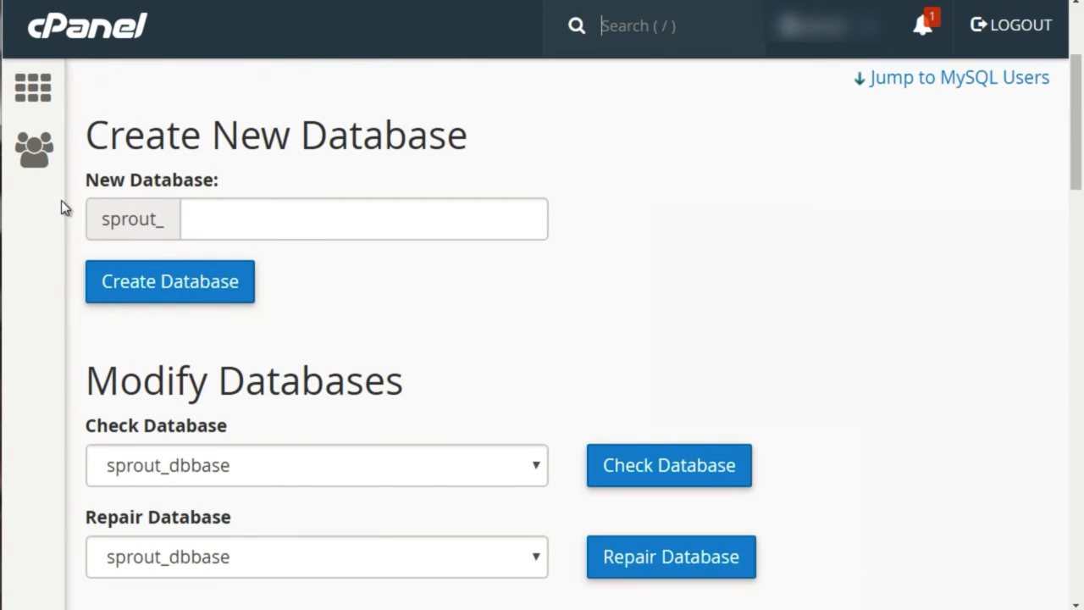
Return to the cPanel home page and open phpMyAdmin from its database tools.
click(46, 88)
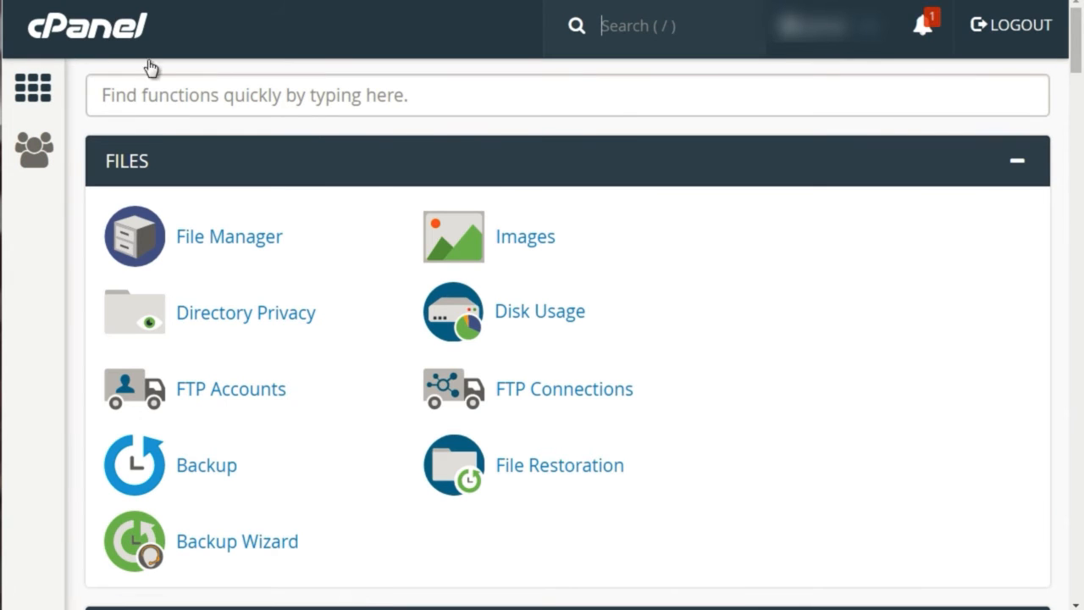
scroll(67, 234, down, 6)
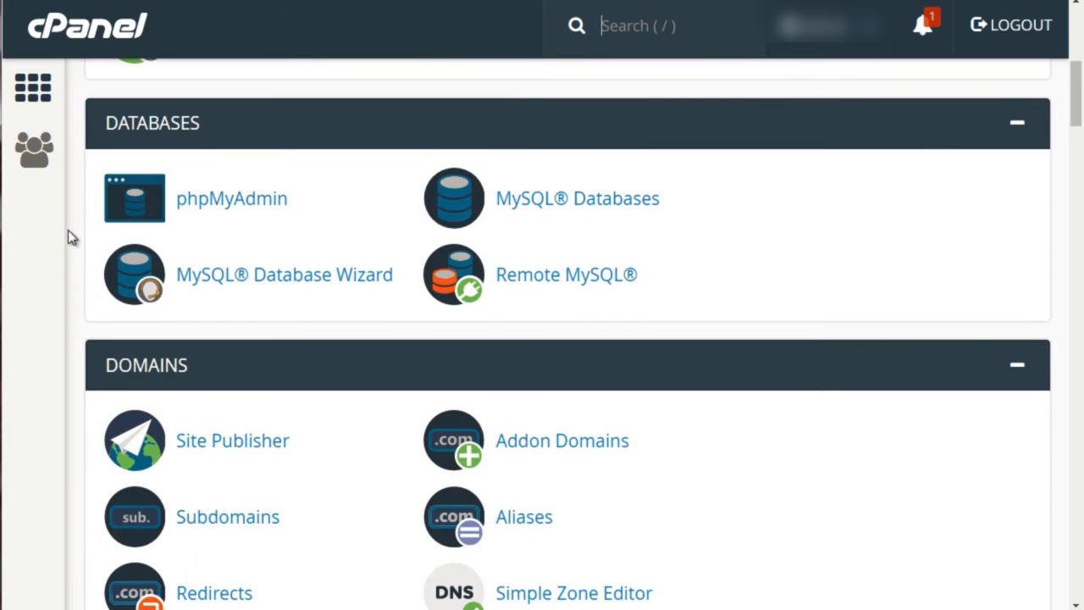
click(248, 209)
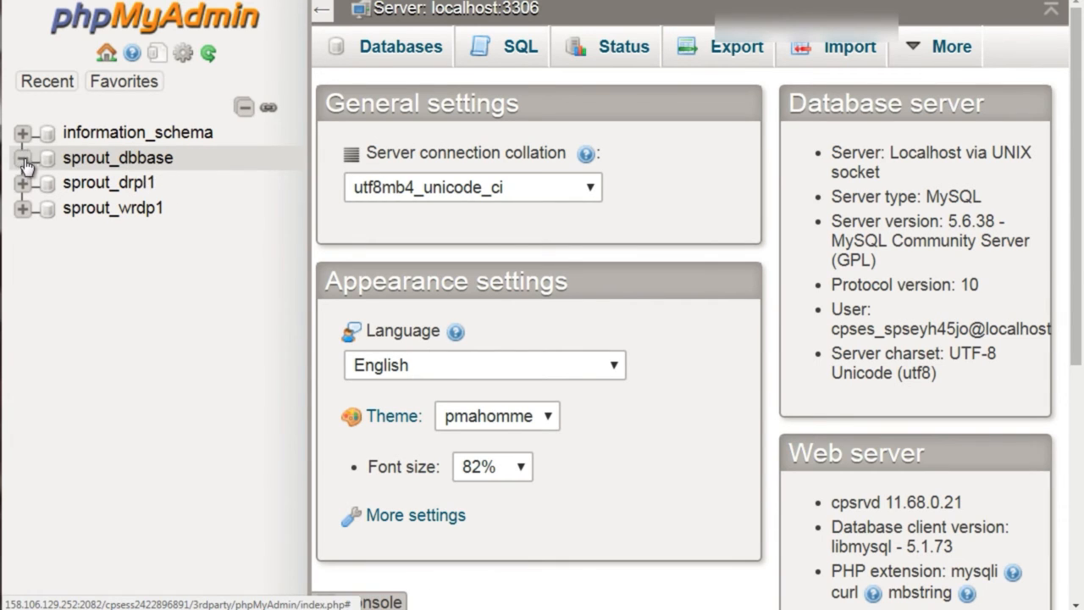
Open the sprout_wrdp1 database in phpMyAdmin and look through its list of tables.
click(95, 168)
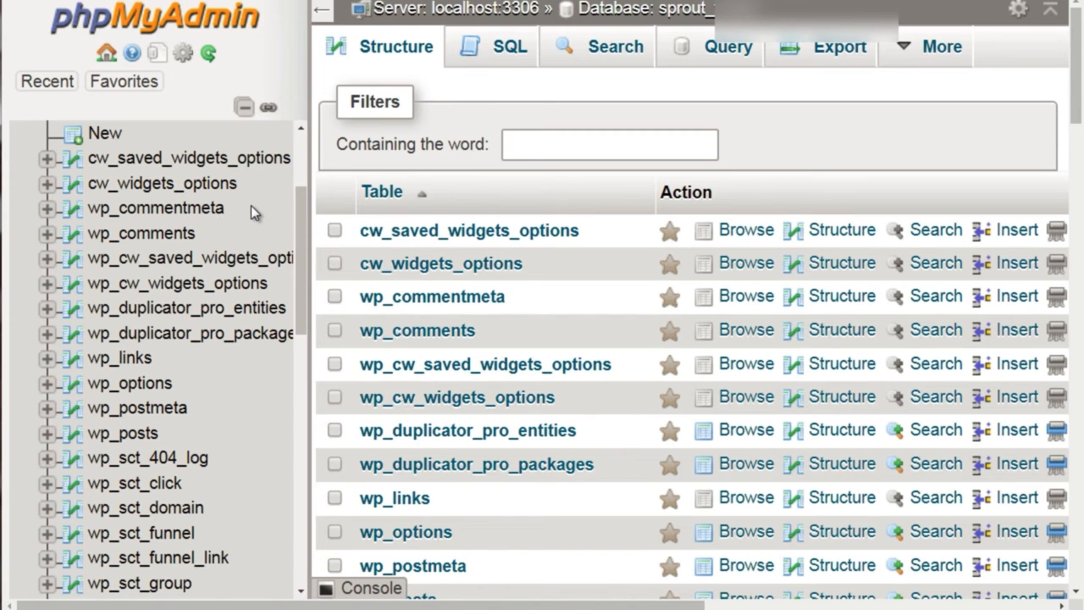
scroll(220, 216, down, 1)
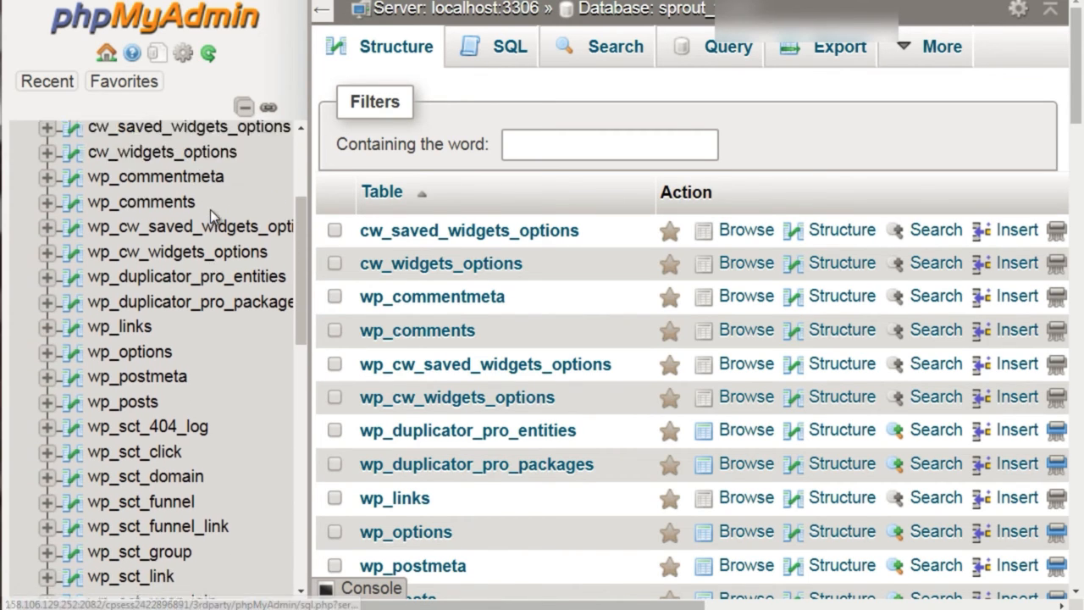
scroll(210, 209, up, 4)
scroll(203, 208, down, 3)
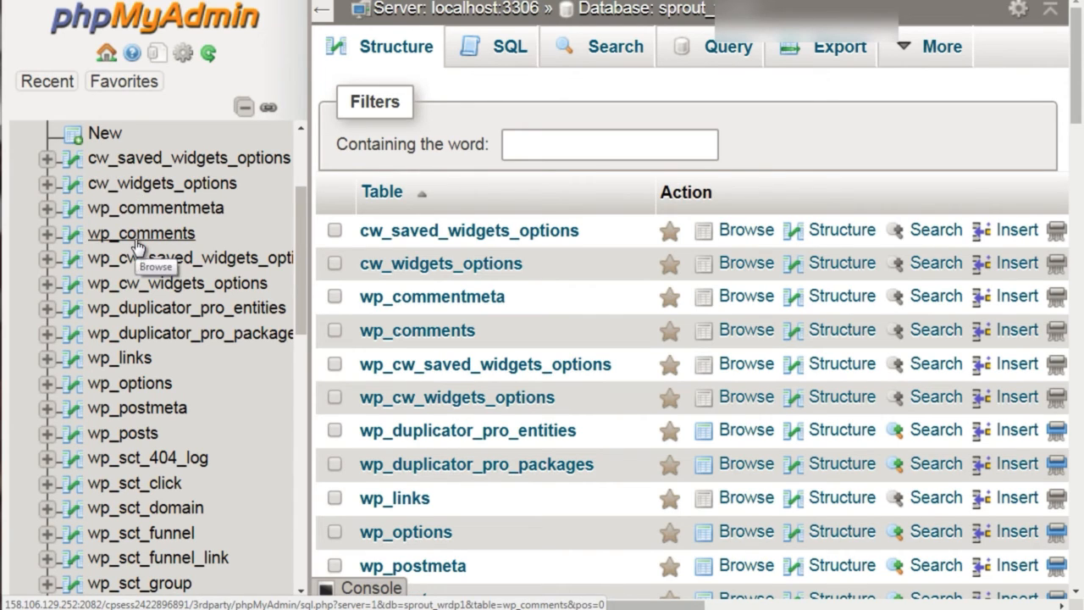
scroll(135, 245, down, 3)
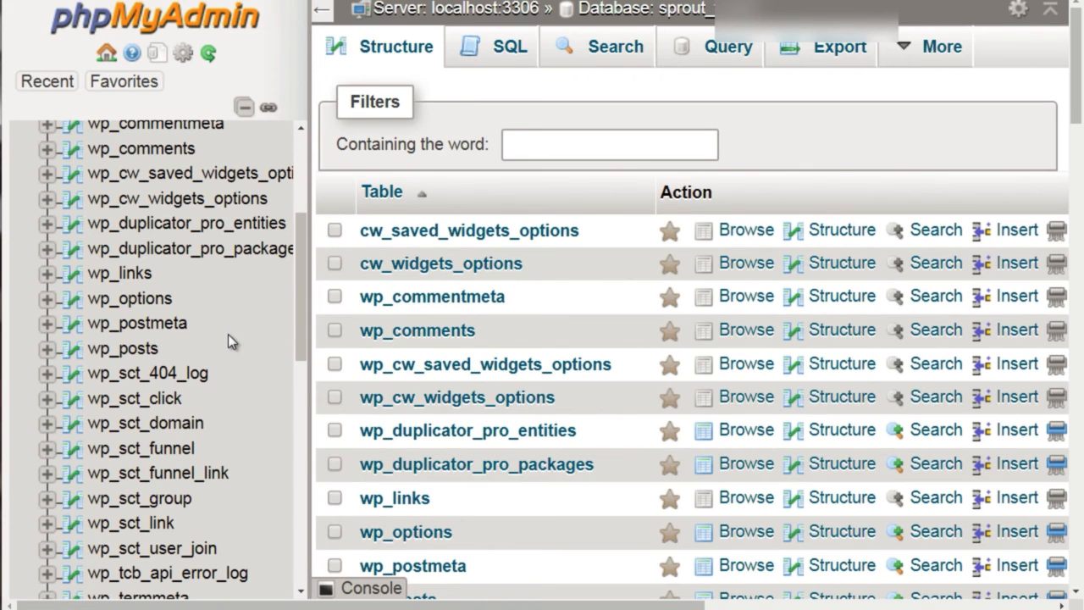
Browse the contents of the wp_comments table and look through the rest of the database's table list.
click(142, 149)
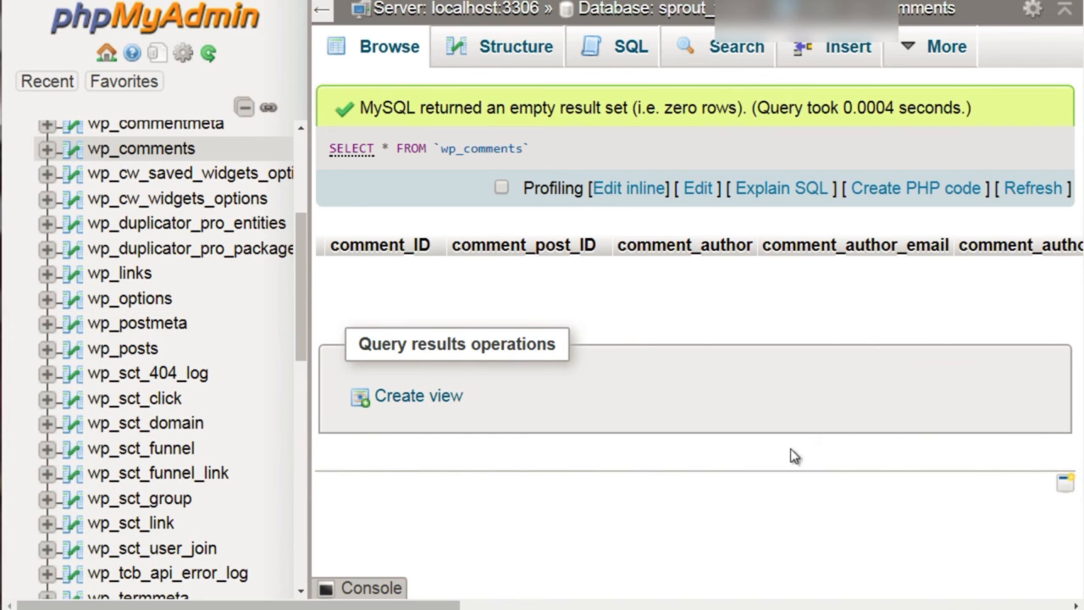
scroll(174, 230, up, 1)
scroll(174, 233, down, 1)
scroll(165, 254, down, 9)
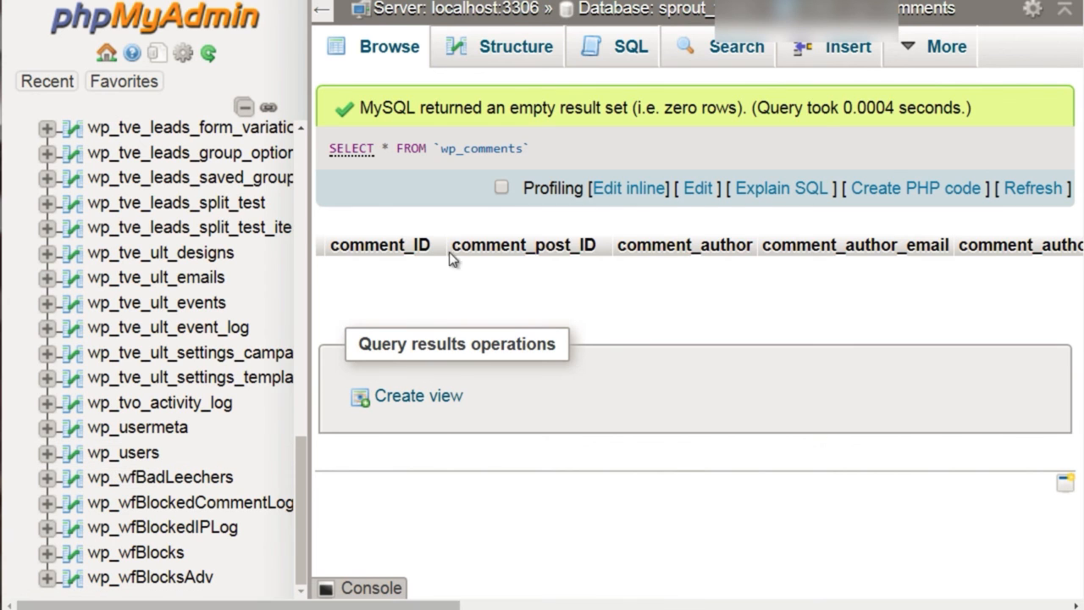
scroll(204, 318, up, 2)
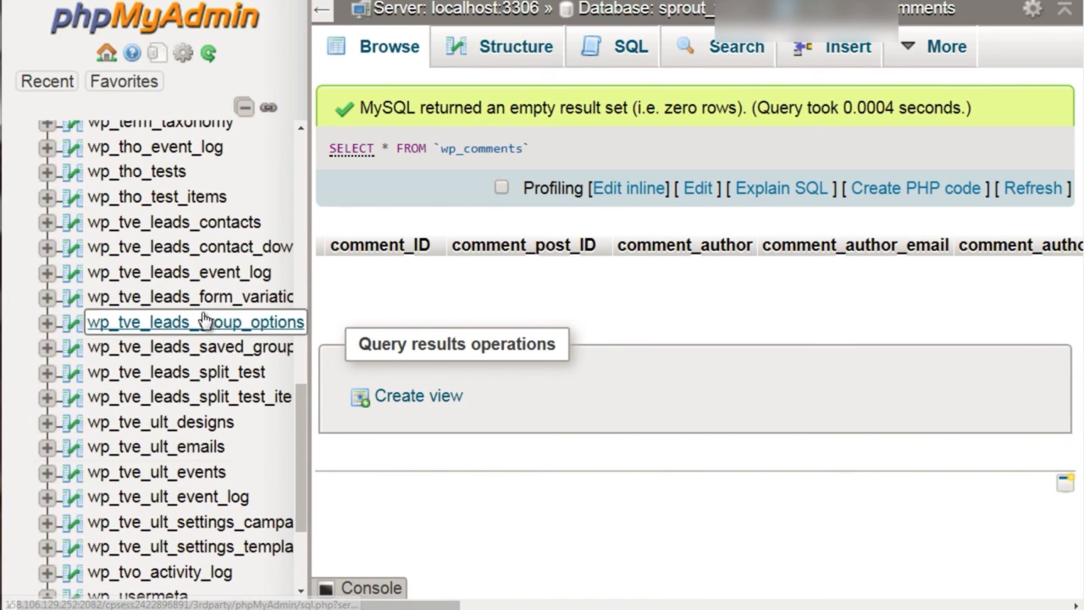